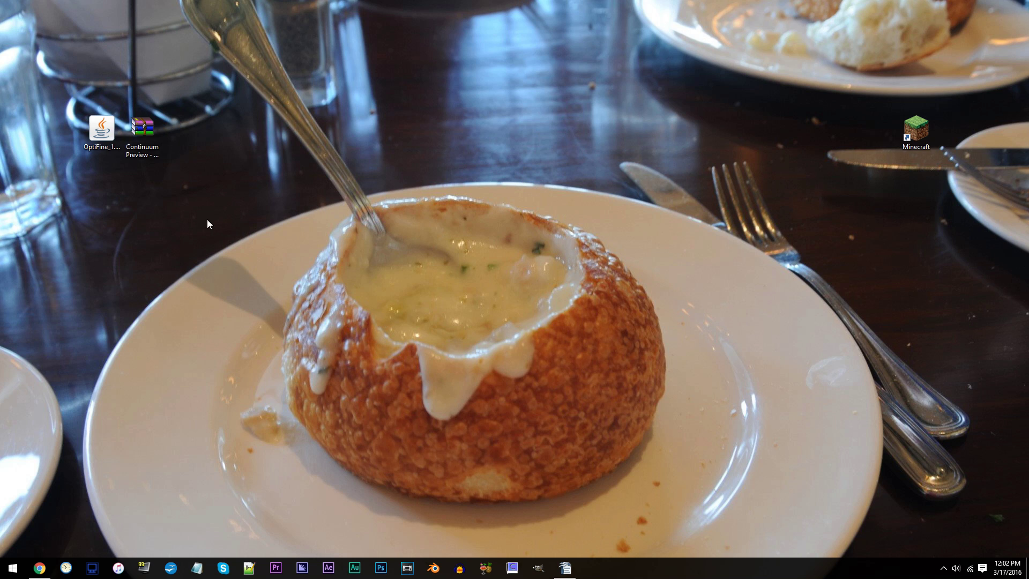
pyautogui.click(98, 142)
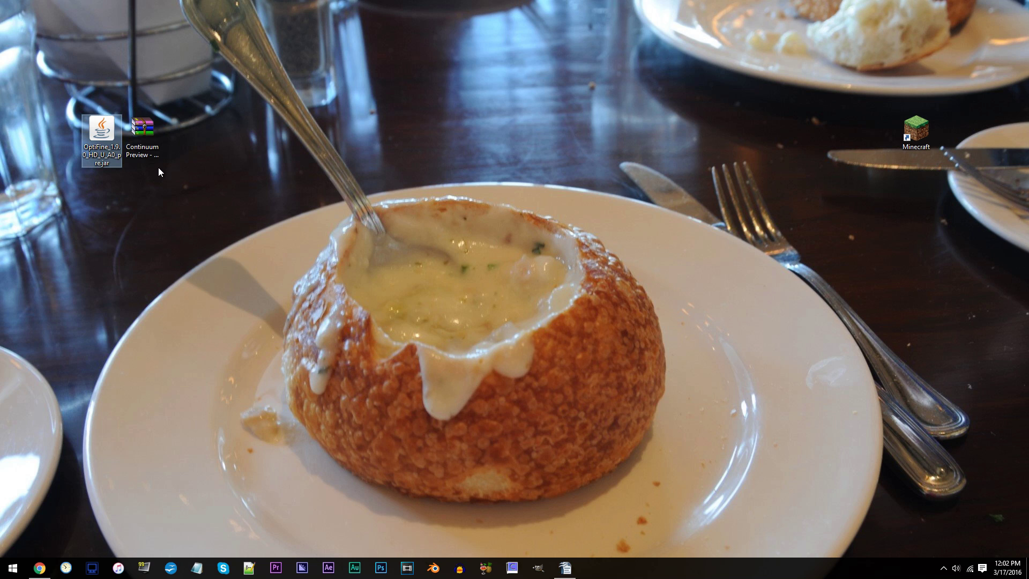
pyautogui.click(137, 149)
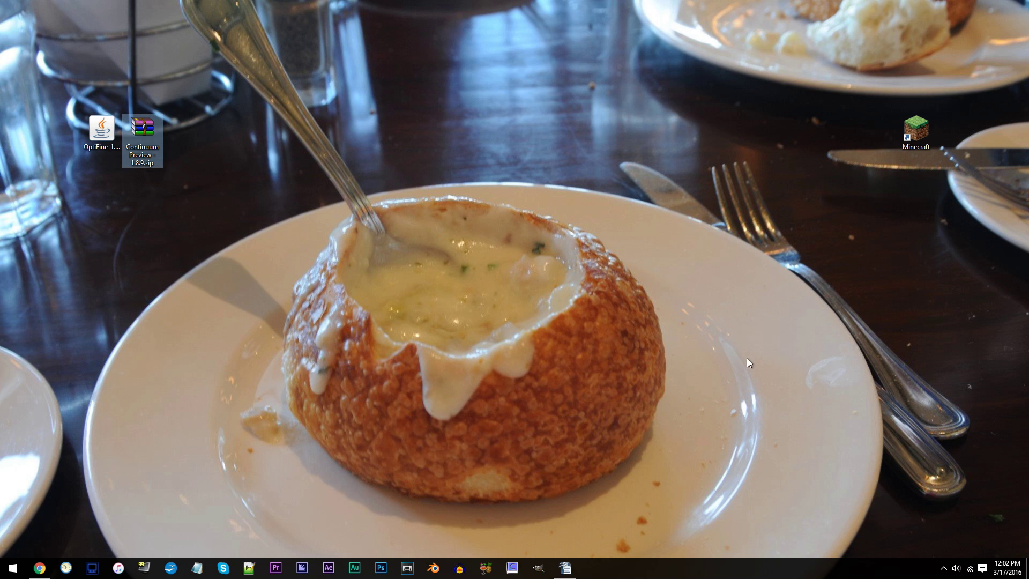
pyautogui.click(748, 301)
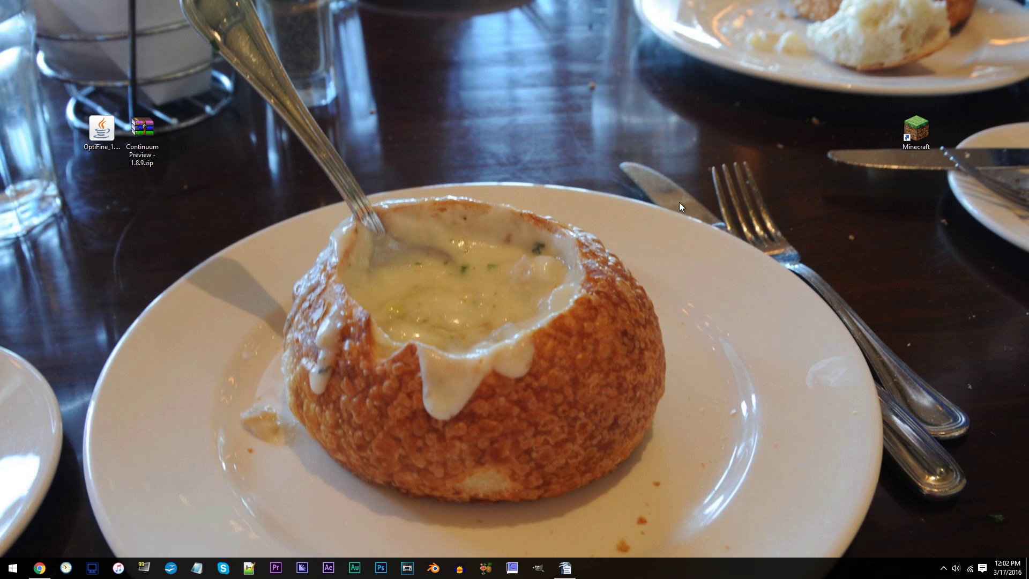
# Open the Minecraft launcher and create a new profile named "1.9 Shaders (No Forge)".
pyautogui.doubleClick(907, 140)
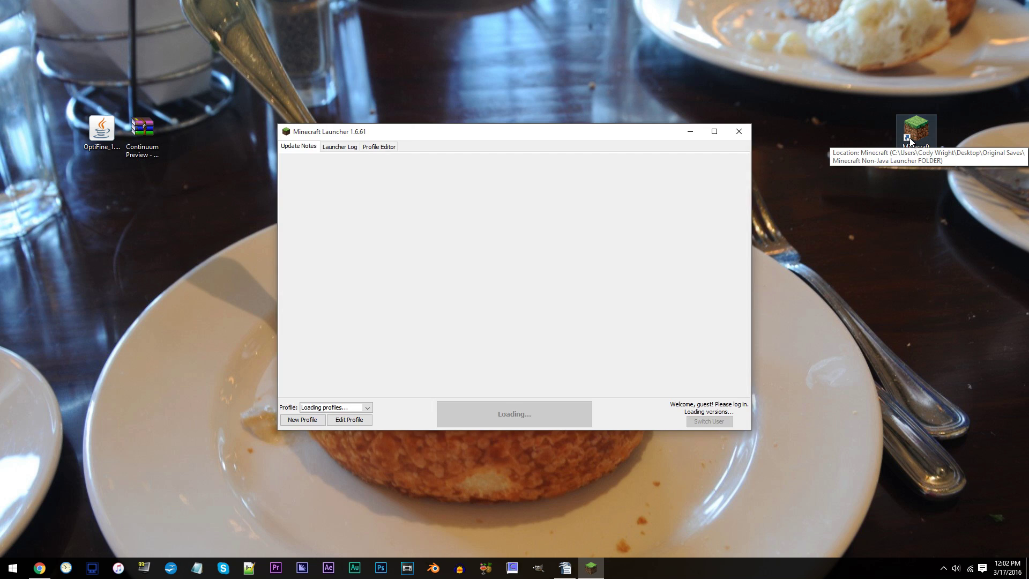
pyautogui.click(316, 420)
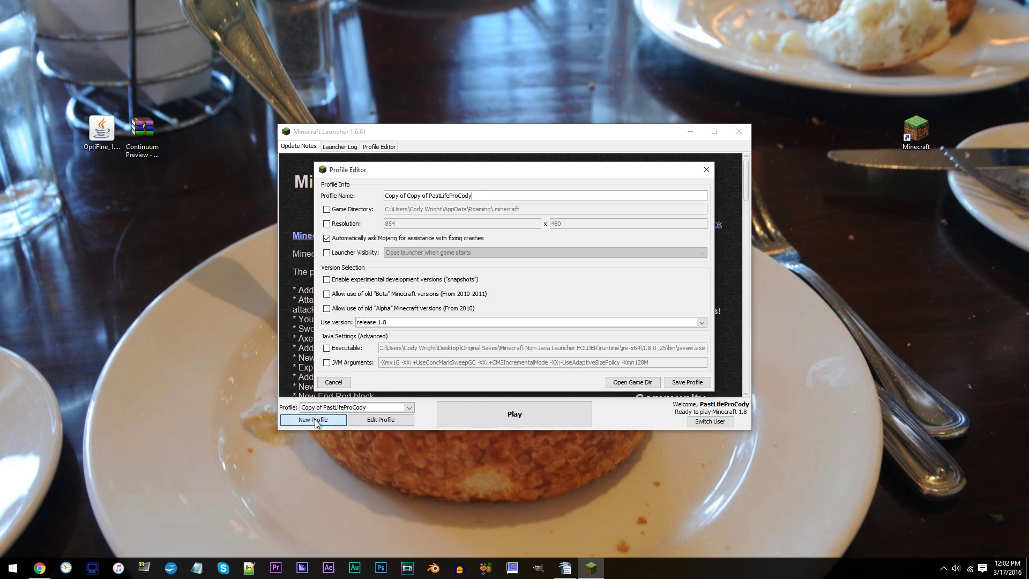
pyautogui.moveTo(485, 196); pyautogui.dragTo(381, 193)
pyautogui.press('BackSpace')
pyautogui.write('1.9 ')
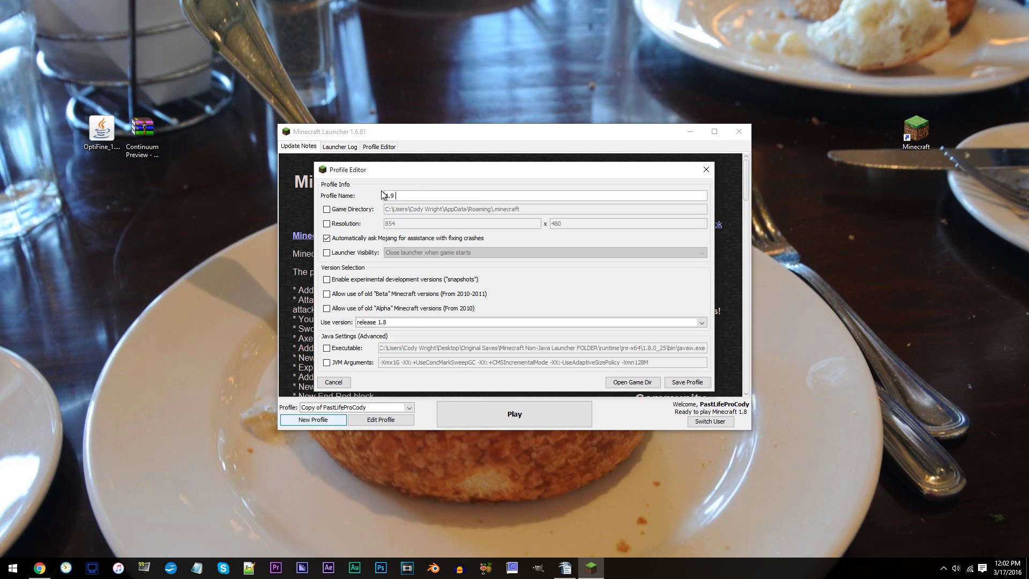
pyautogui.write('Shaders (No Forge')
# Set the new profile to use version release 1.9.
pyautogui.click(363, 322)
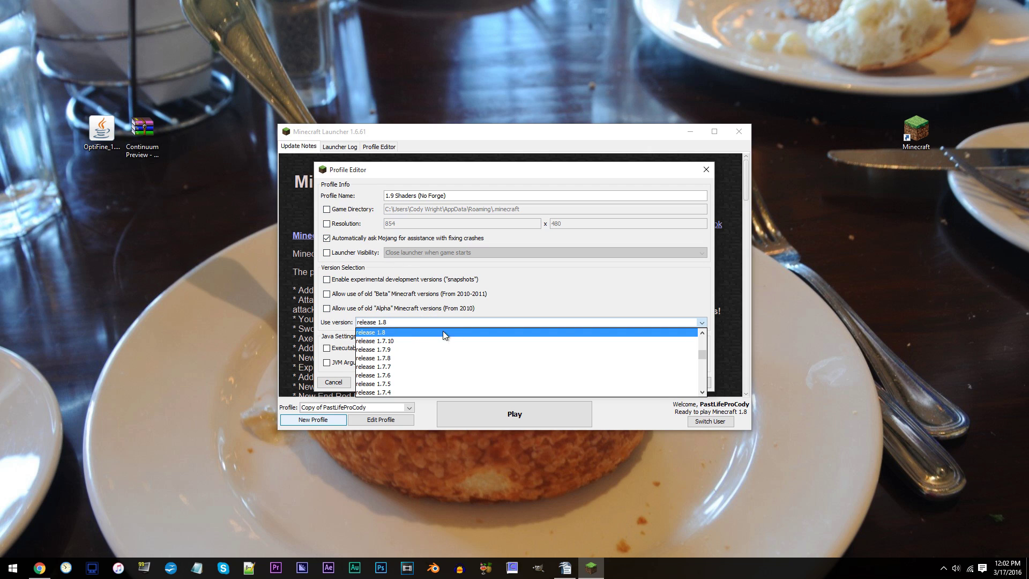
pyautogui.moveTo(702, 356); pyautogui.dragTo(701, 340)
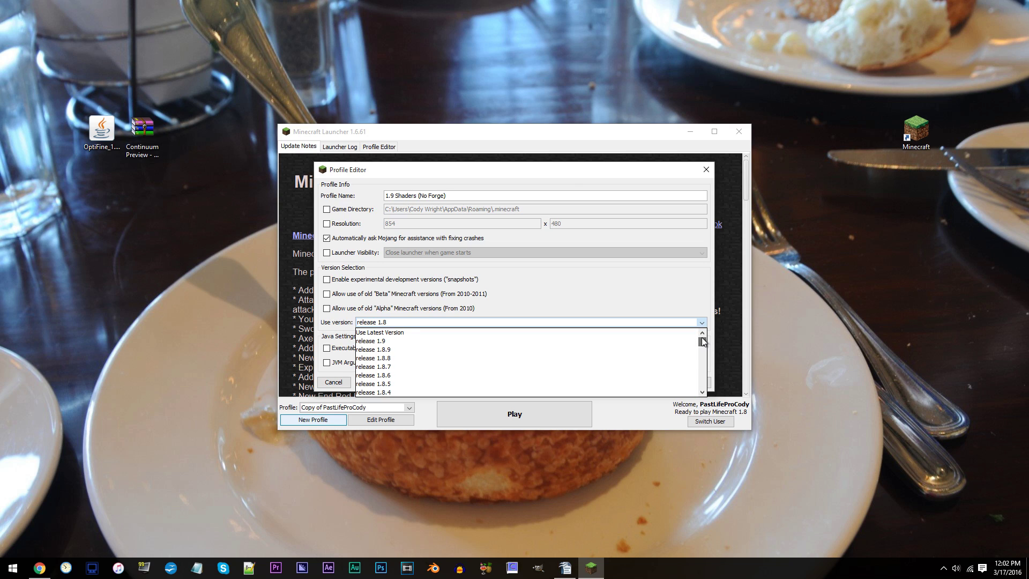
pyautogui.click(382, 341)
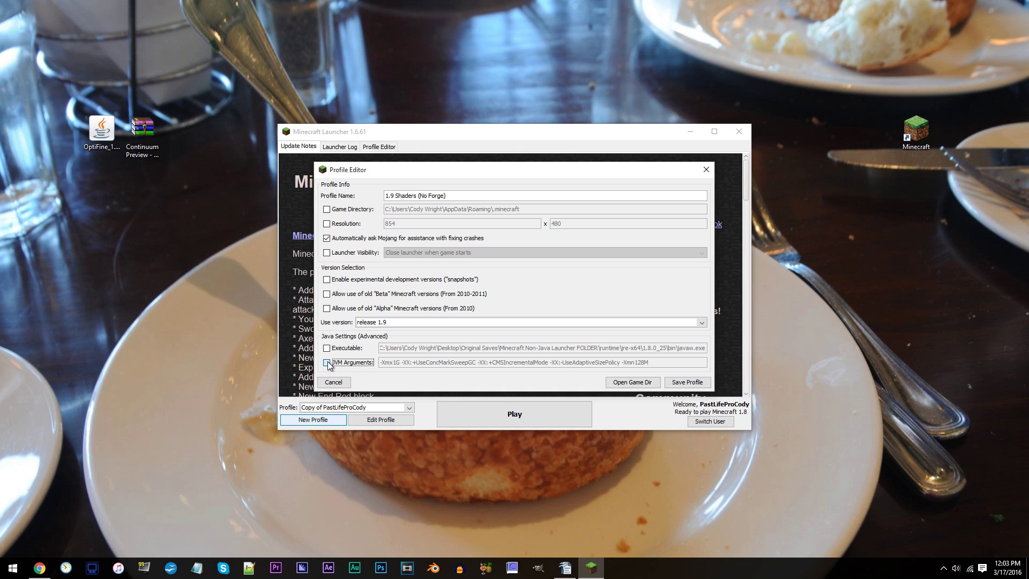
# Enable custom JVM arguments for the profile, reduce them to -Xmx4G, and save the profile.
pyautogui.click(327, 363)
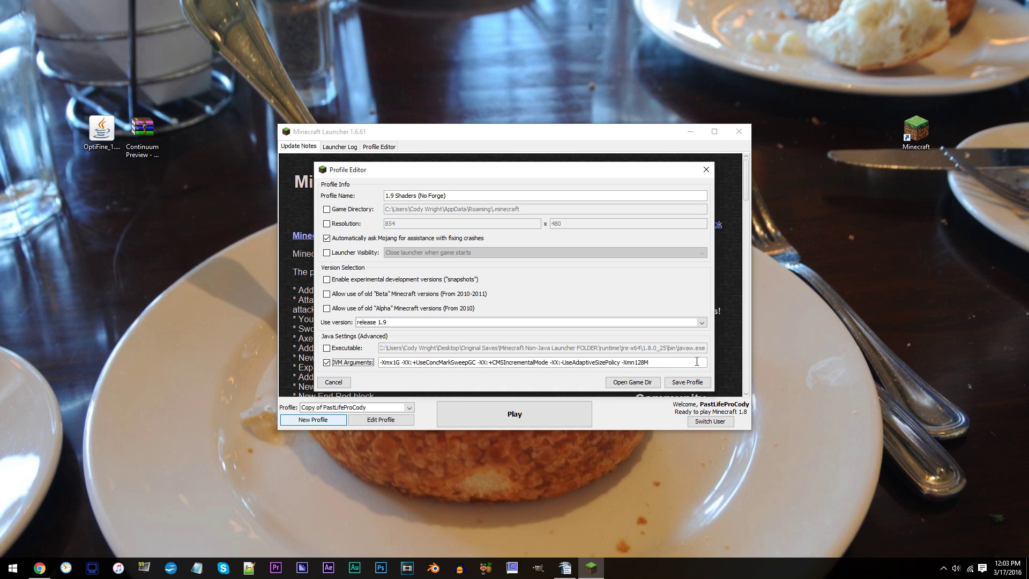
pyautogui.moveTo(697, 362); pyautogui.dragTo(400, 364)
pyautogui.press('BackSpace')
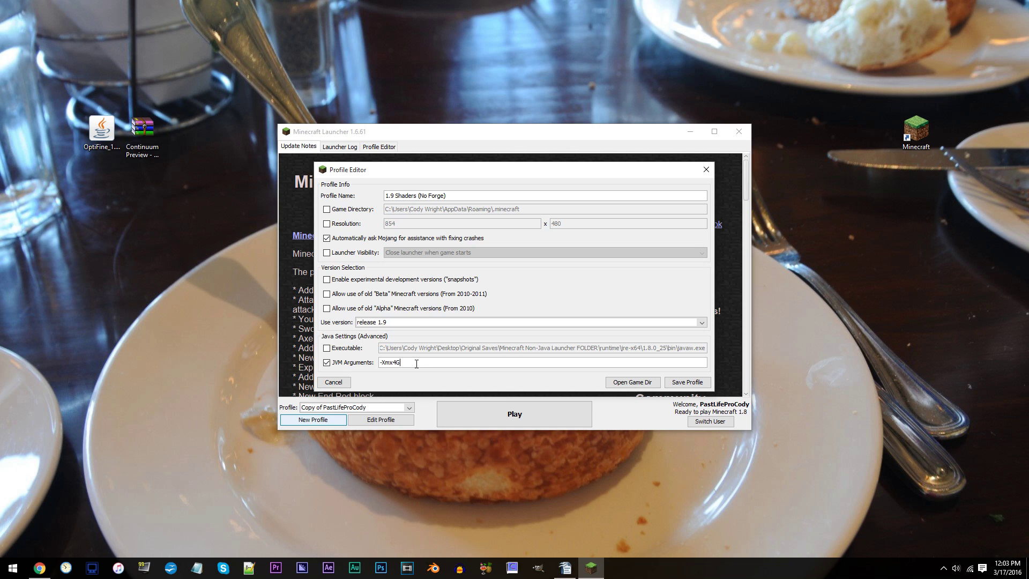
pyautogui.click(686, 381)
# Run Minecraft 1.9 once with the 1.9 Shaders (No Forge) profile, and quit the game from its title screen.
pyautogui.click(387, 407)
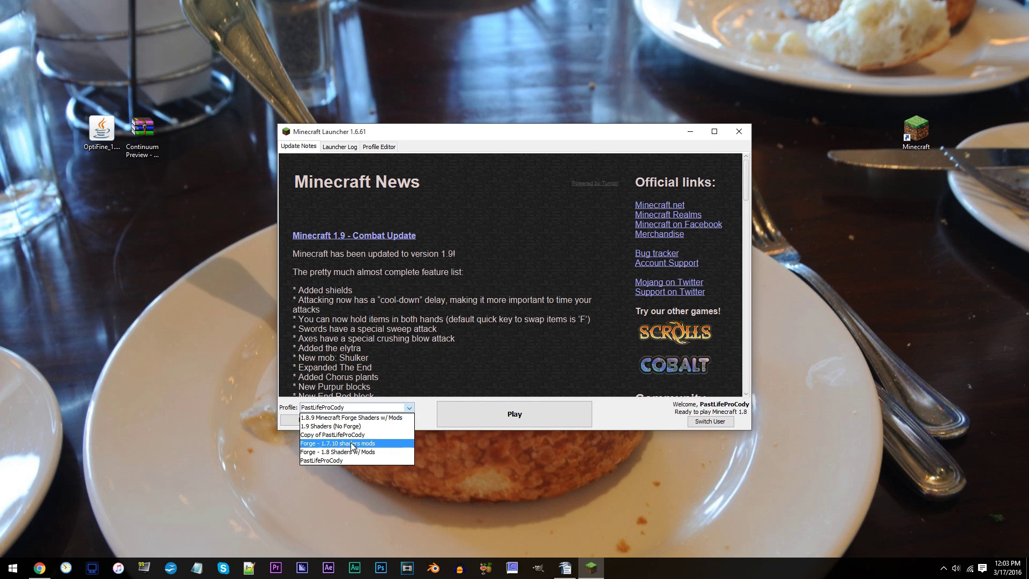
pyautogui.click(327, 444)
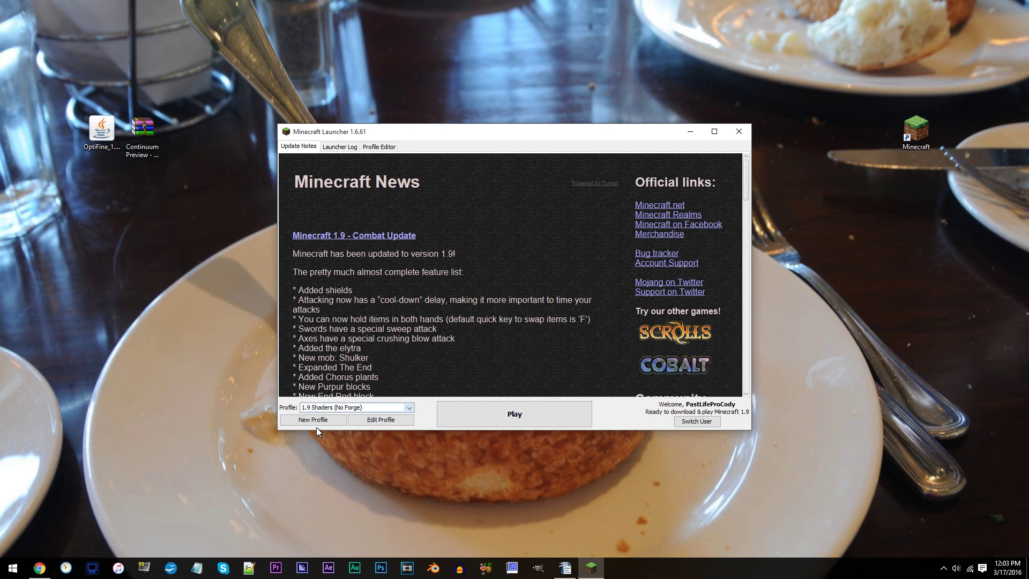
pyautogui.click(516, 413)
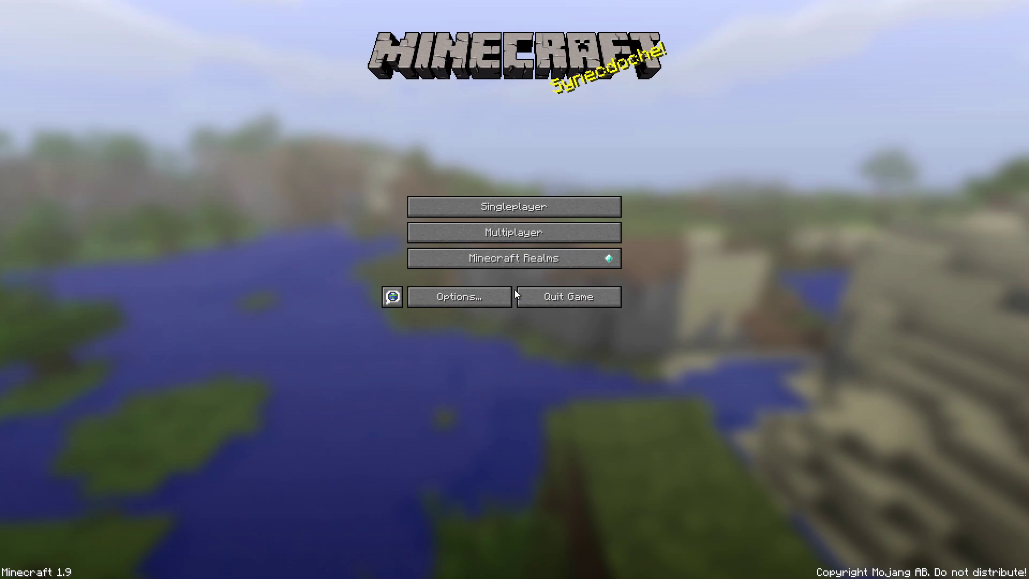
pyautogui.click(580, 296)
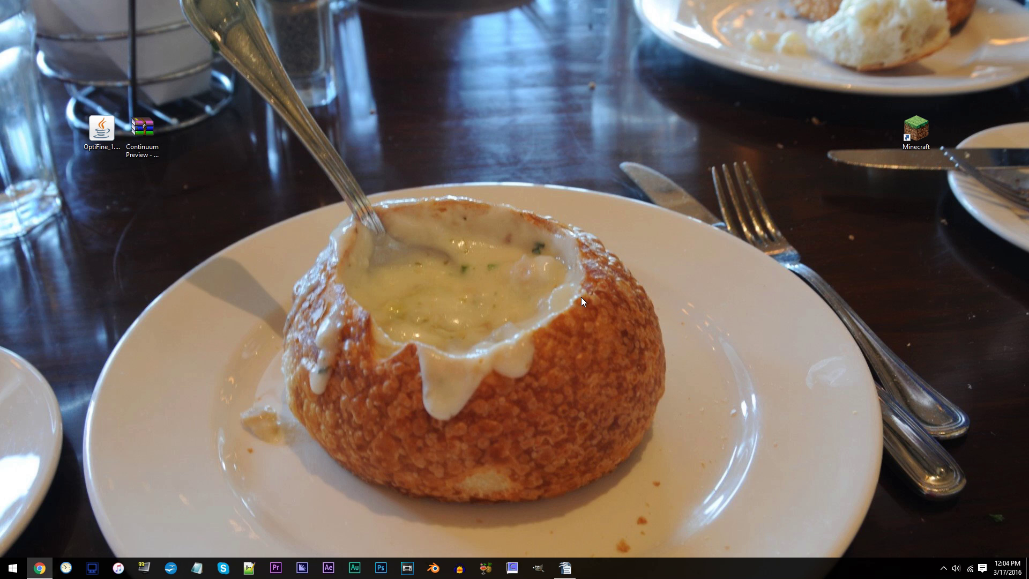
# Install OptiFine HD Ultra A0 pre for Minecraft 1.9 from the installer file on the desktop.
pyautogui.click(103, 137)
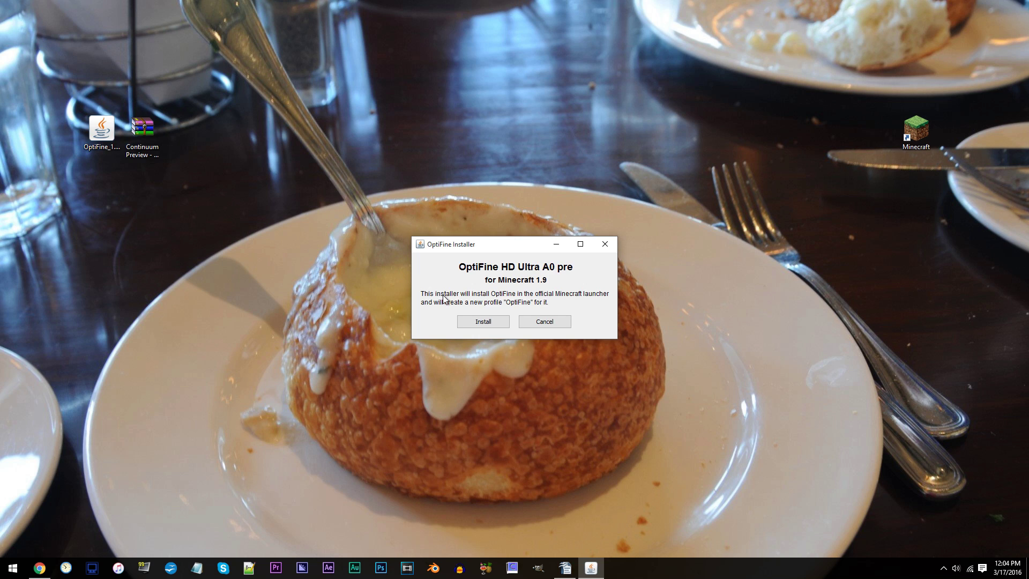
pyautogui.click(480, 320)
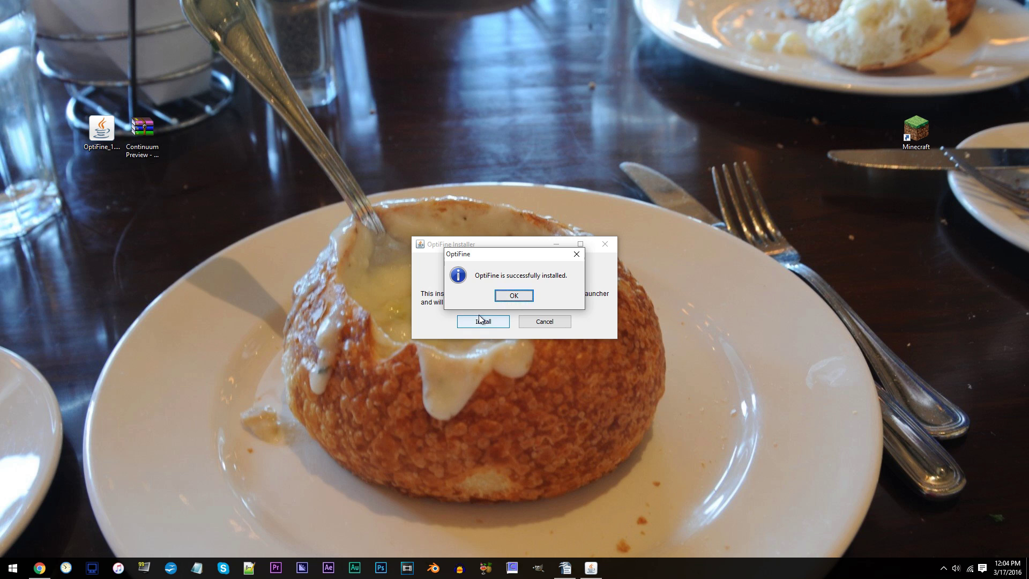
pyautogui.click(511, 296)
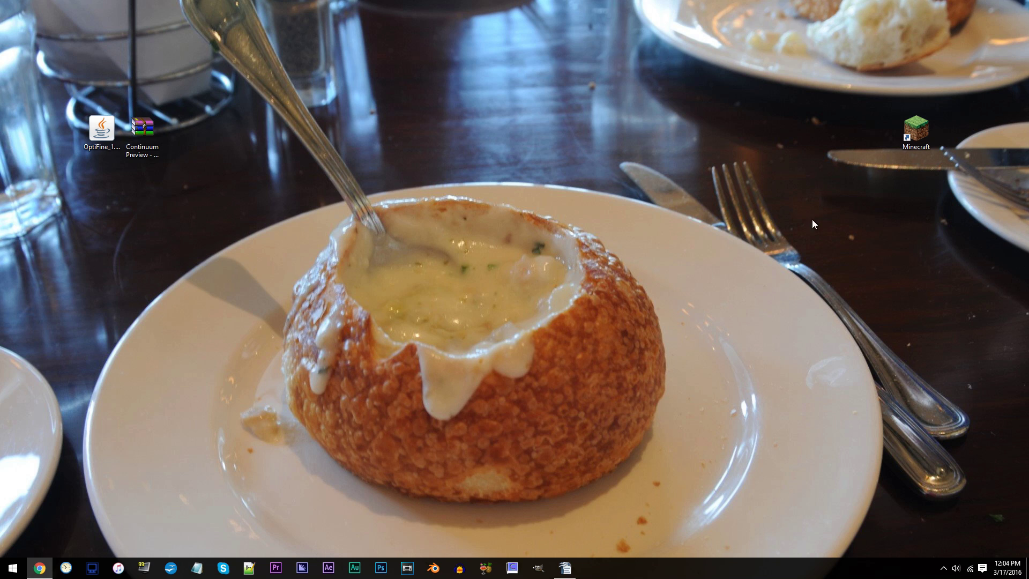
# Reopen the Minecraft launcher and set the 1.9 Shaders (No Forge) profile to use release 1.9-OptiFine_HD_U_A0_pre, saving the change.
pyautogui.doubleClick(918, 131)
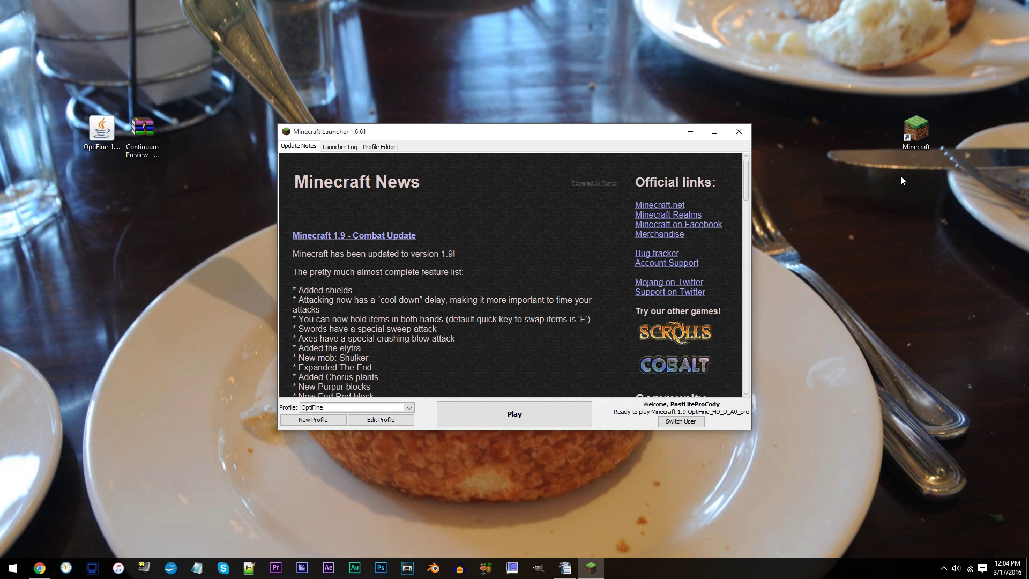
pyautogui.click(325, 408)
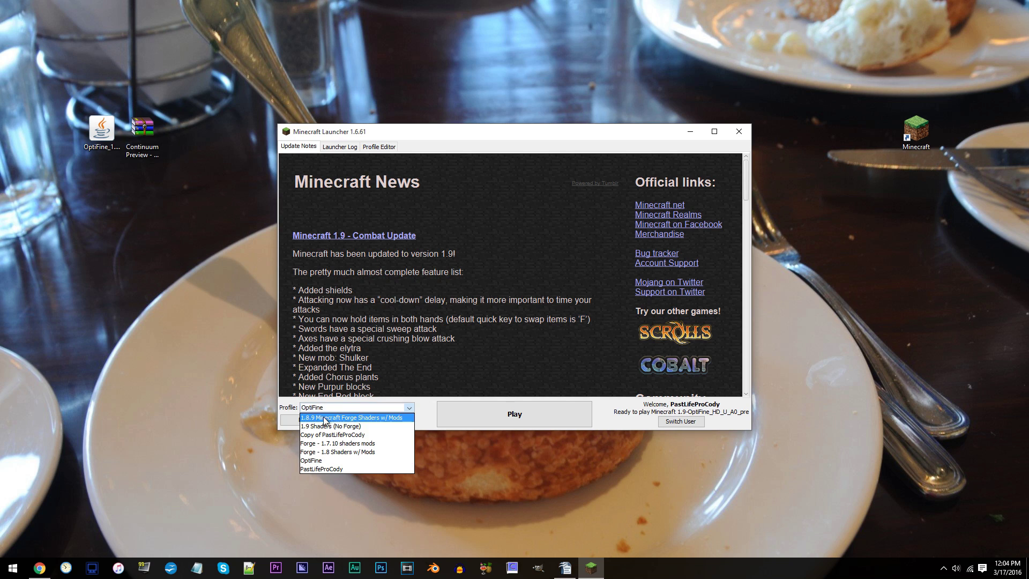
pyautogui.click(325, 426)
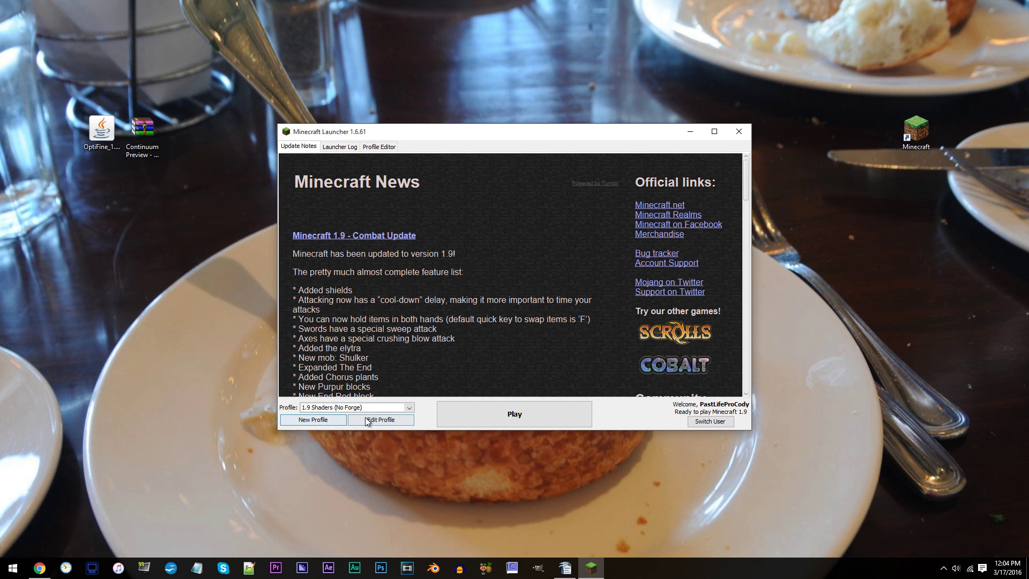
pyautogui.click(395, 421)
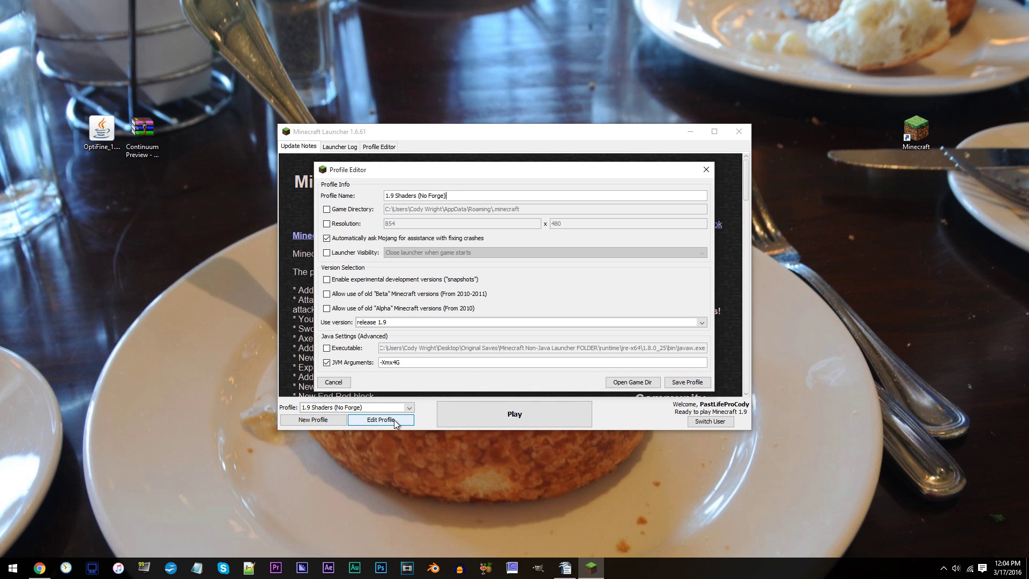
pyautogui.click(637, 324)
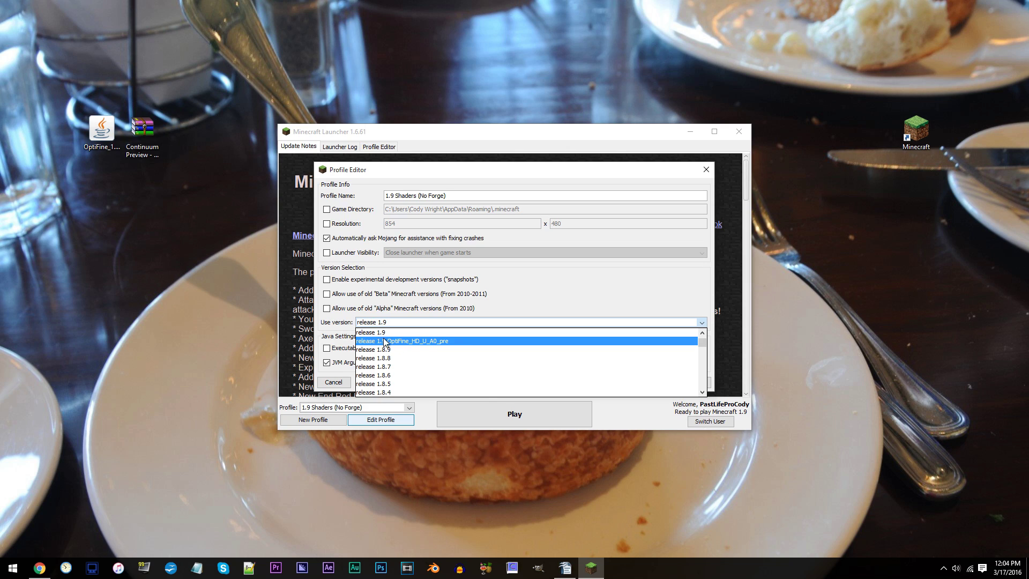
pyautogui.click(442, 341)
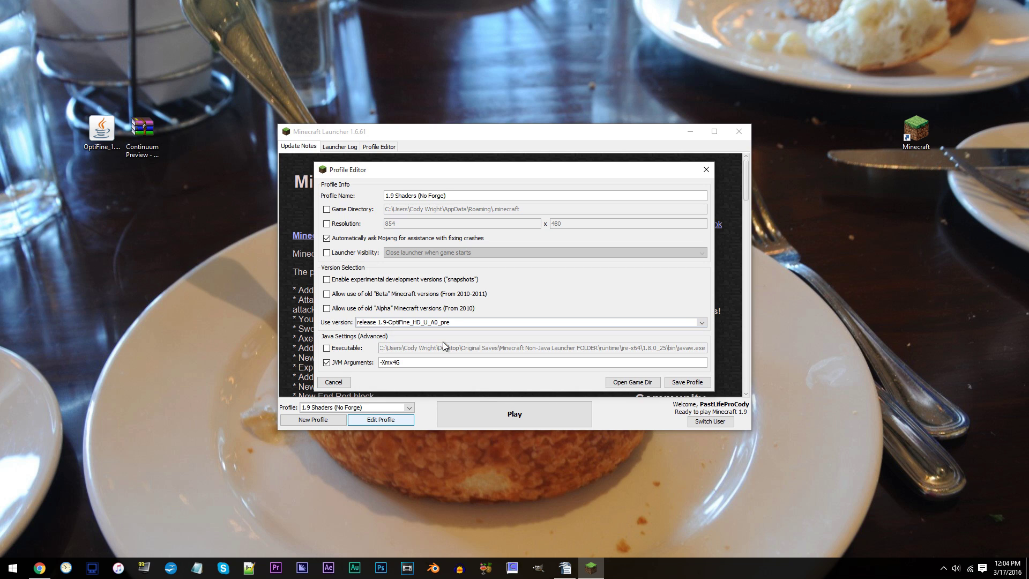
pyautogui.click(691, 381)
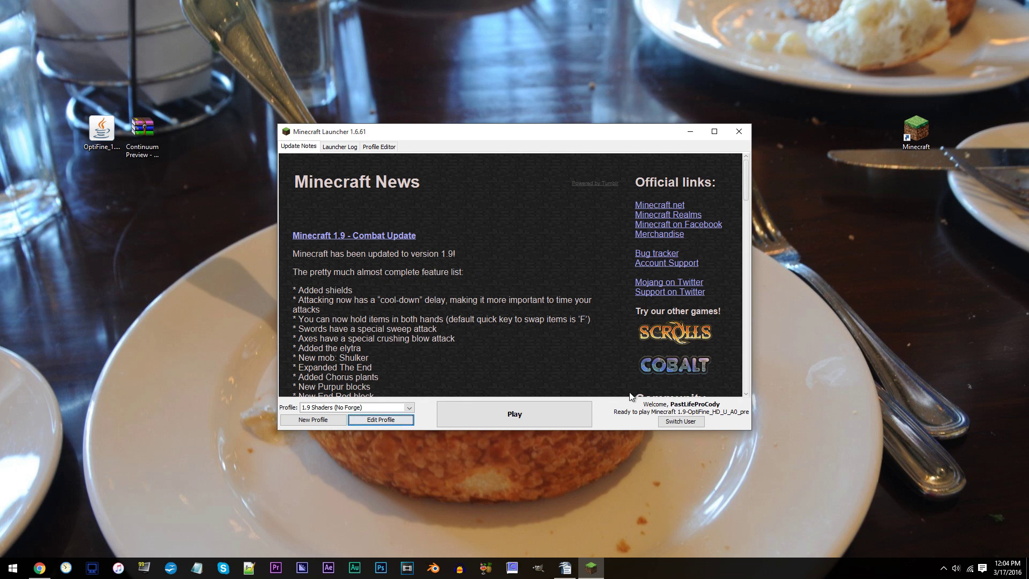
# Launch the game with the 1.9 Shaders (No Forge) profile and open the Shaders screen in its video settings.
pyautogui.click(396, 403)
pyautogui.click(396, 403)
pyautogui.click(535, 416)
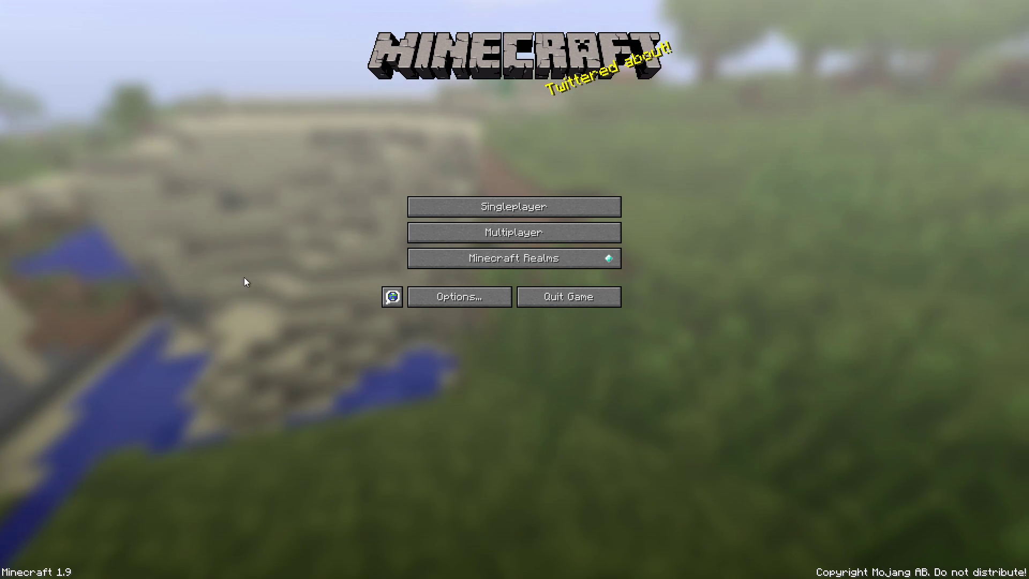
pyautogui.click(466, 302)
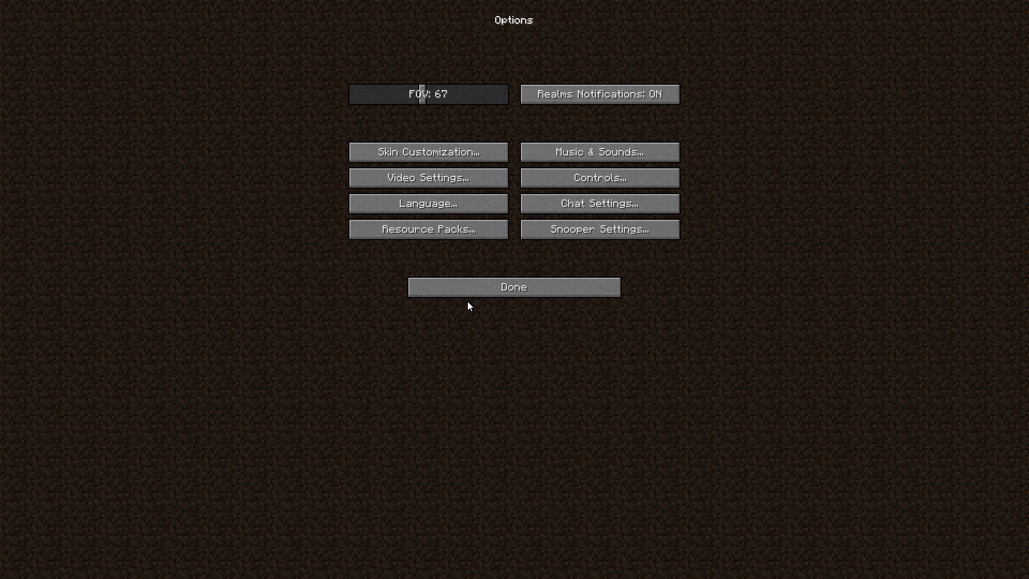
pyautogui.click(349, 178)
pyautogui.click(435, 230)
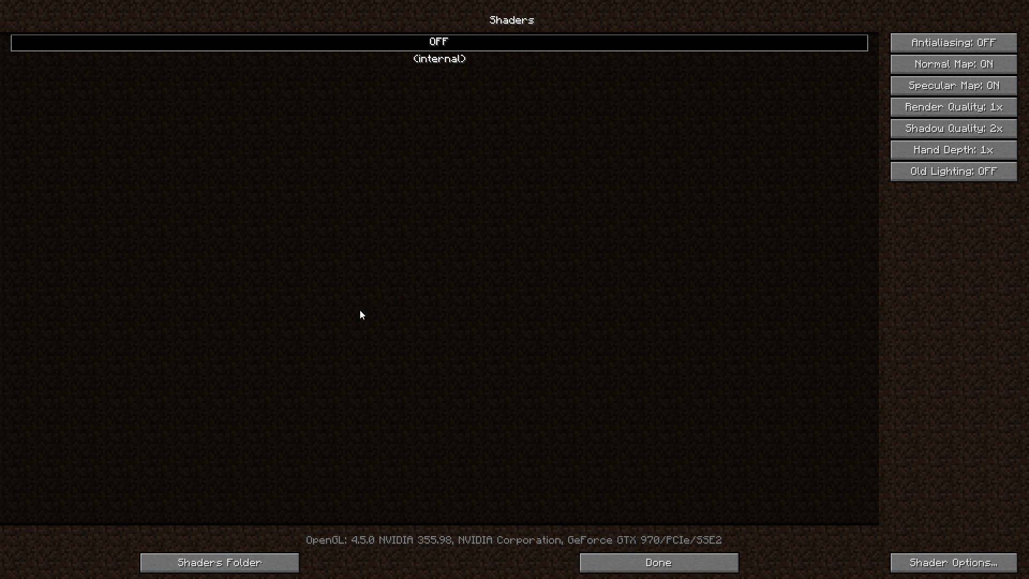
# Open the game's shaderpacks folder and move Continuum Preview - 1.8.9.zip into it from the desktop.
pyautogui.click(242, 561)
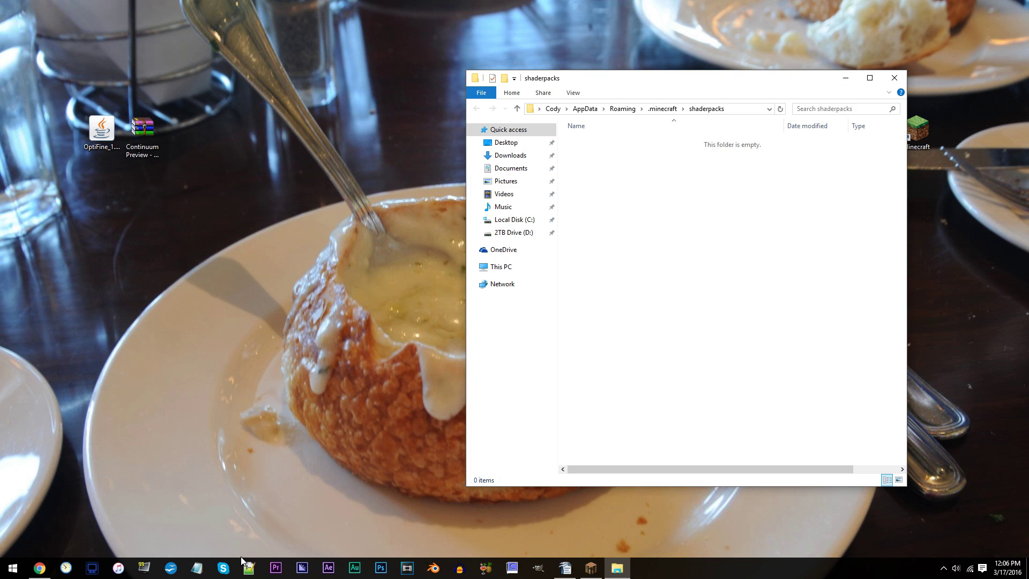
pyautogui.moveTo(552, 85)
pyautogui.mouseDown()
pyautogui.moveTo(787, 84)
pyautogui.moveTo(571, 85)
pyautogui.mouseUp()
pyautogui.moveTo(138, 123); pyautogui.dragTo(709, 214)
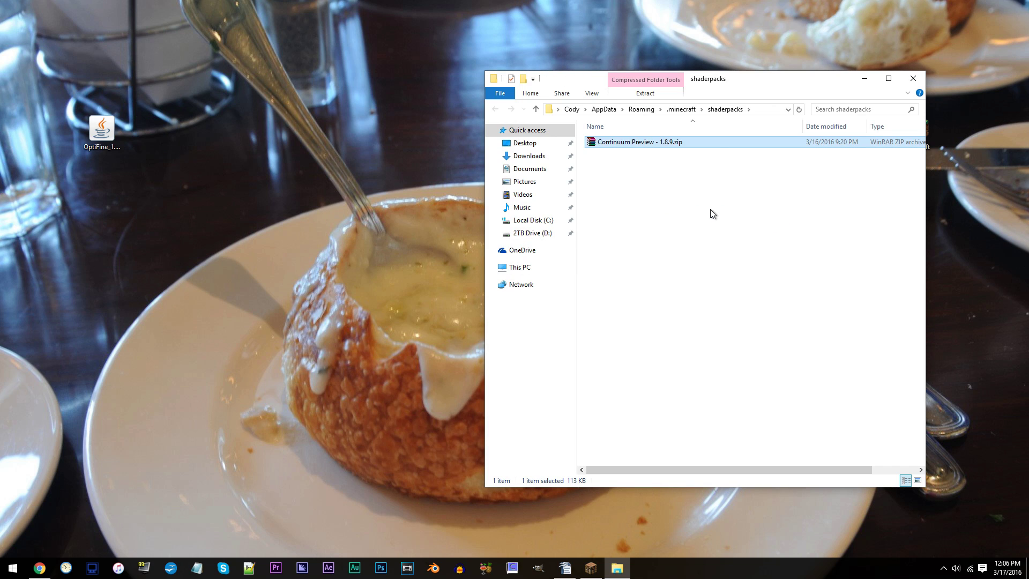
pyautogui.click(911, 75)
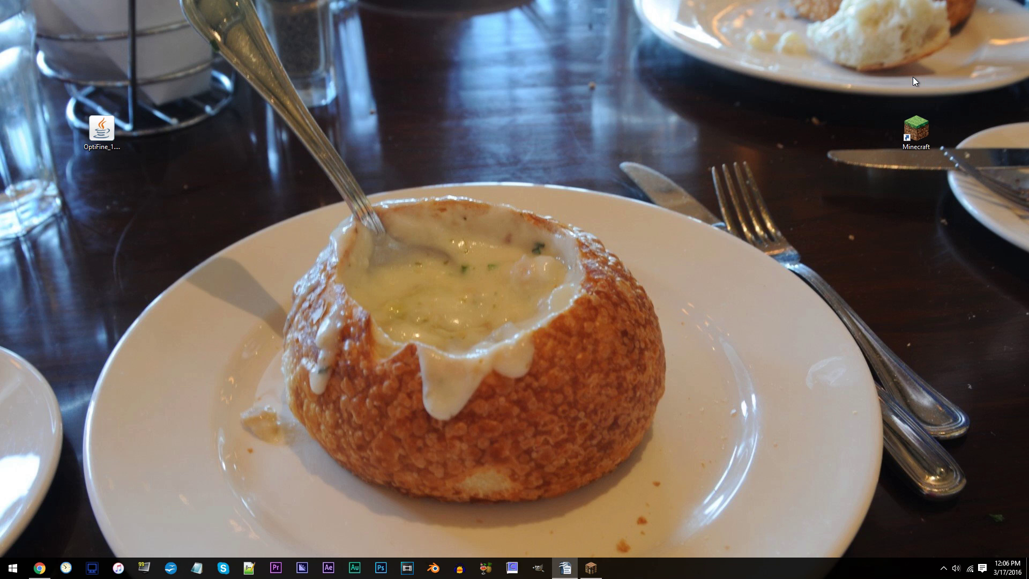
# Return to Minecraft and select Continuum Preview - 1.8.9.zip as the active shader pack.
pyautogui.click(590, 567)
pyautogui.click(413, 80)
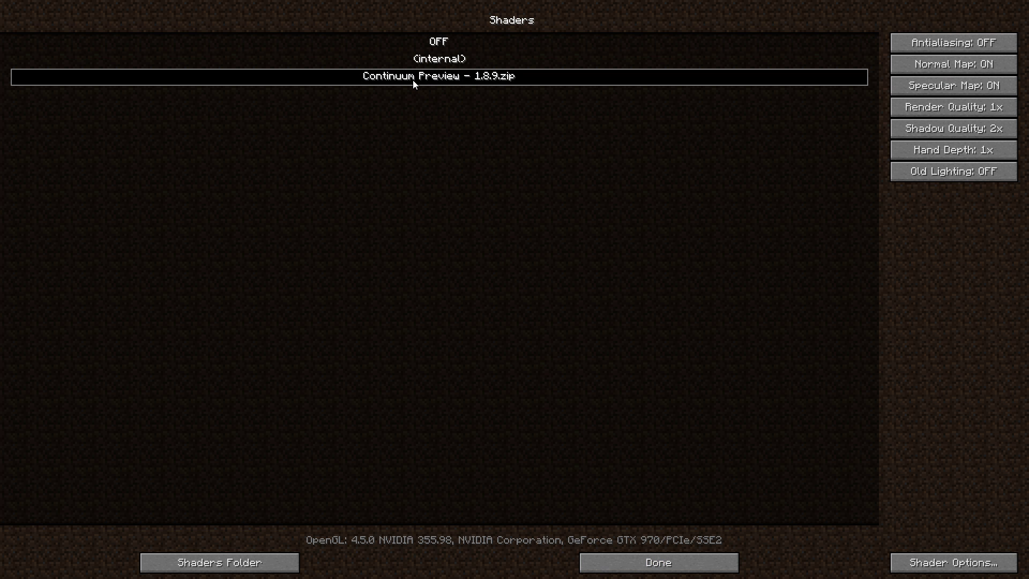